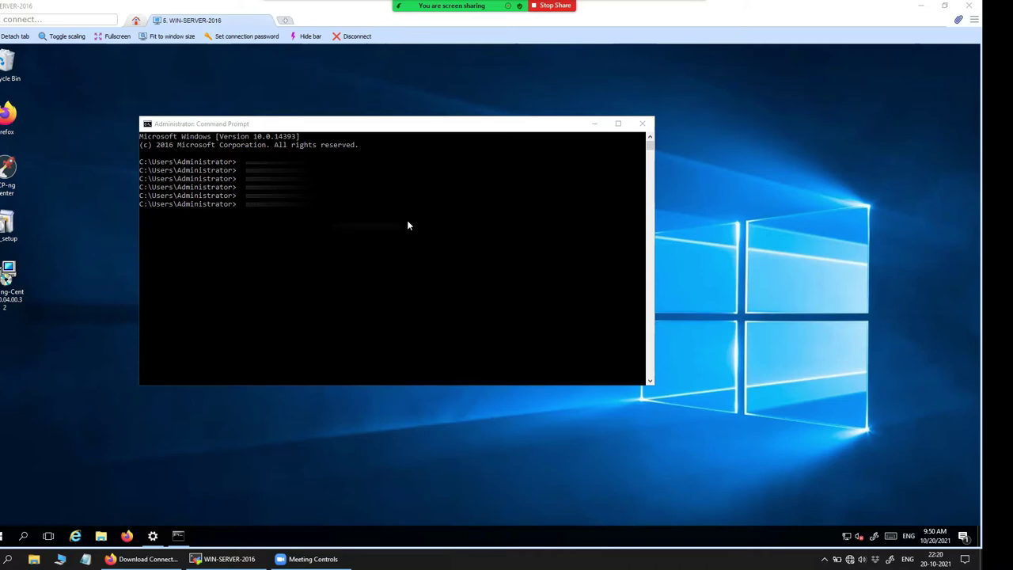
Switch to the Secure Endpoint console in Firefox and download the Windows connector for the group sumit_group, saving the installer file
click(145, 559)
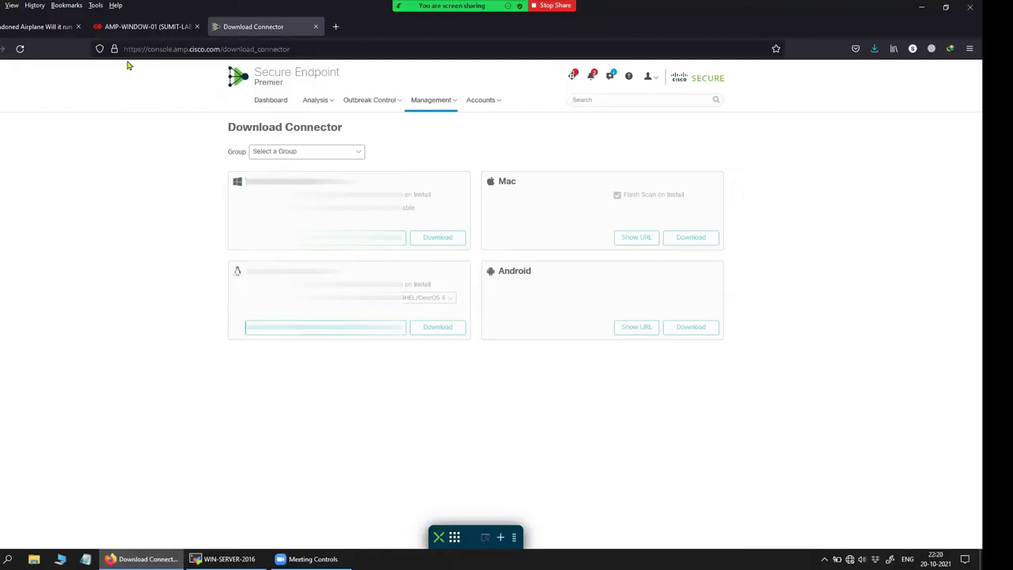
click(331, 156)
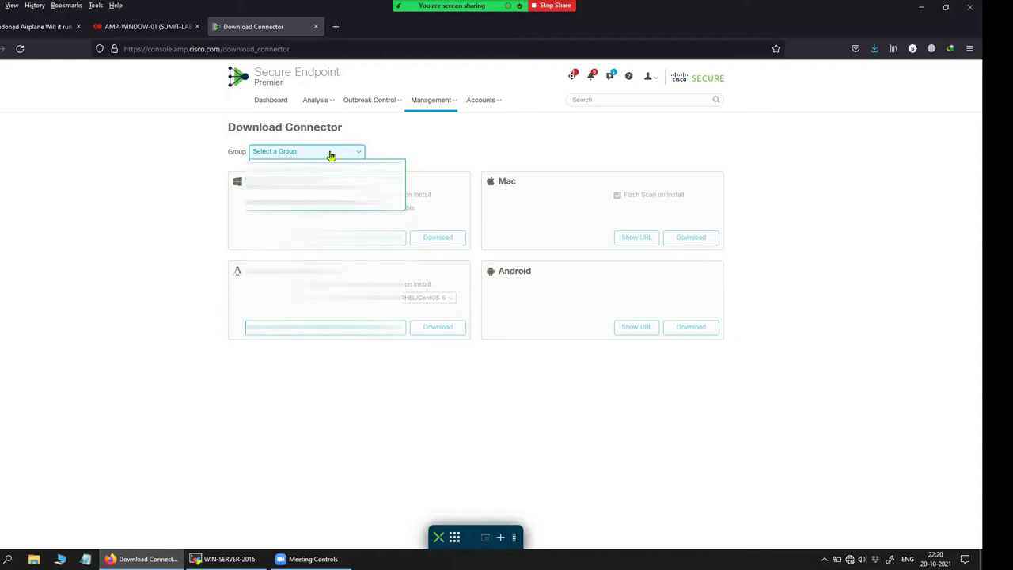
click(325, 187)
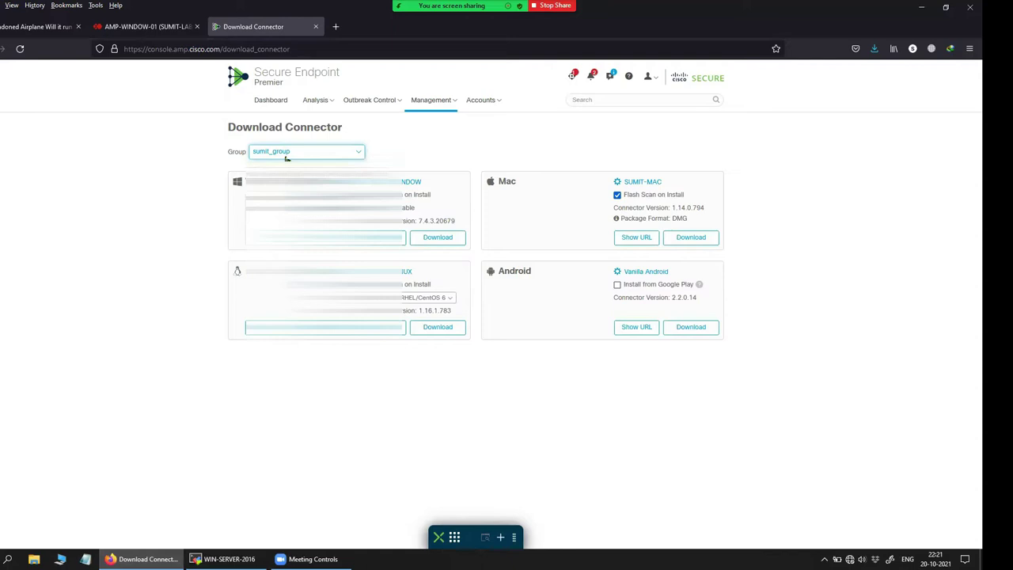
click(434, 239)
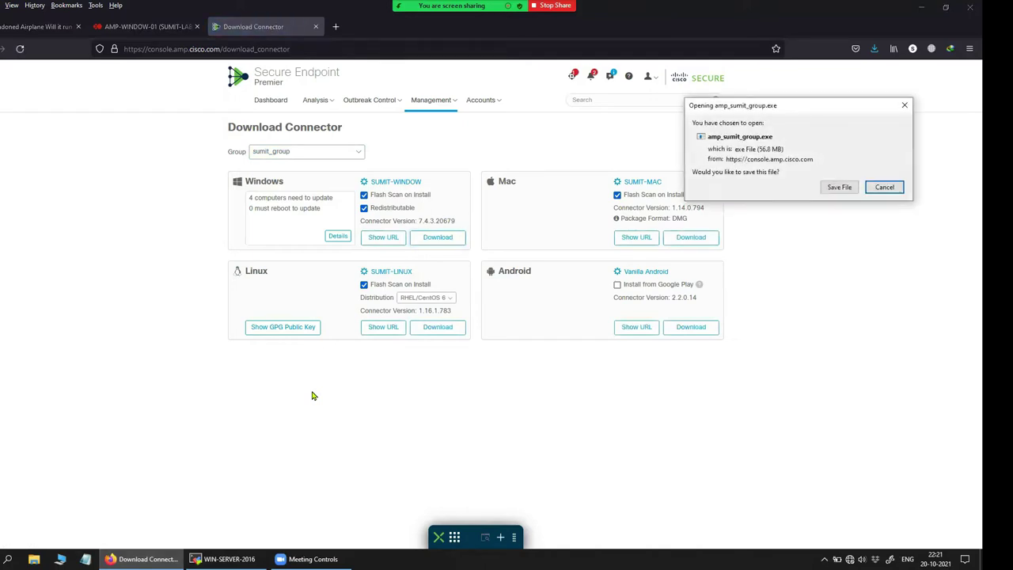
click(845, 188)
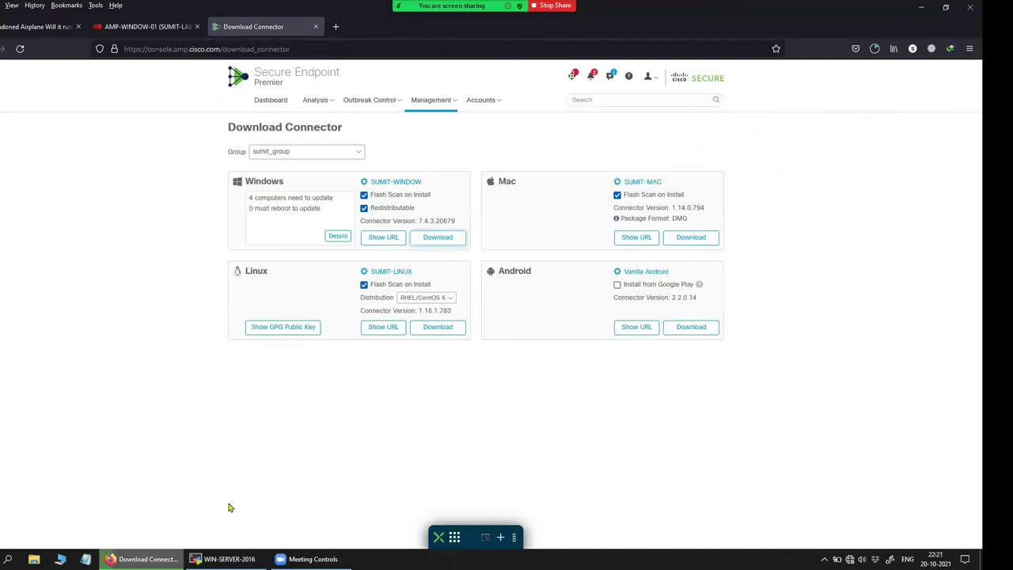
click(228, 558)
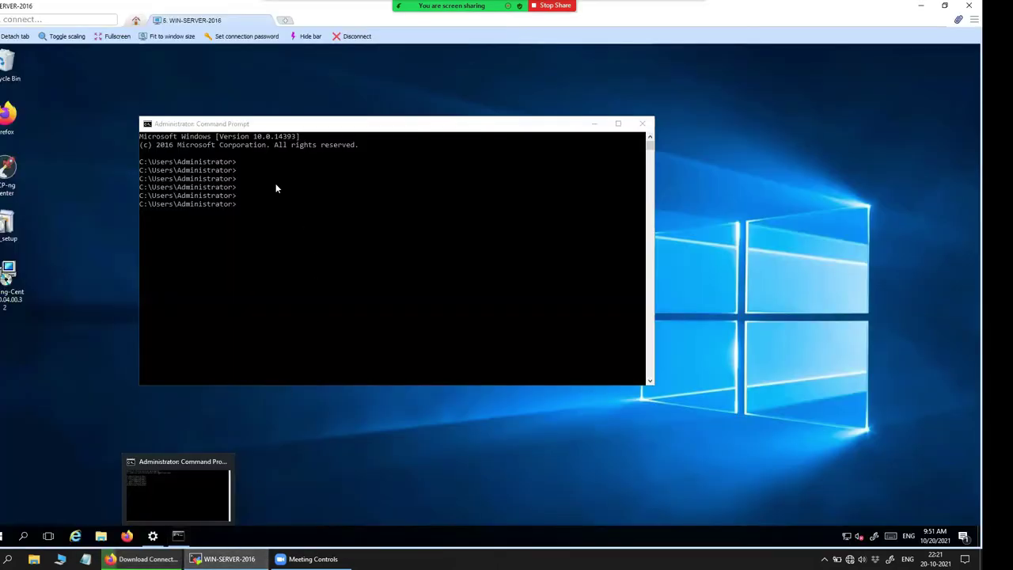
click(320, 176)
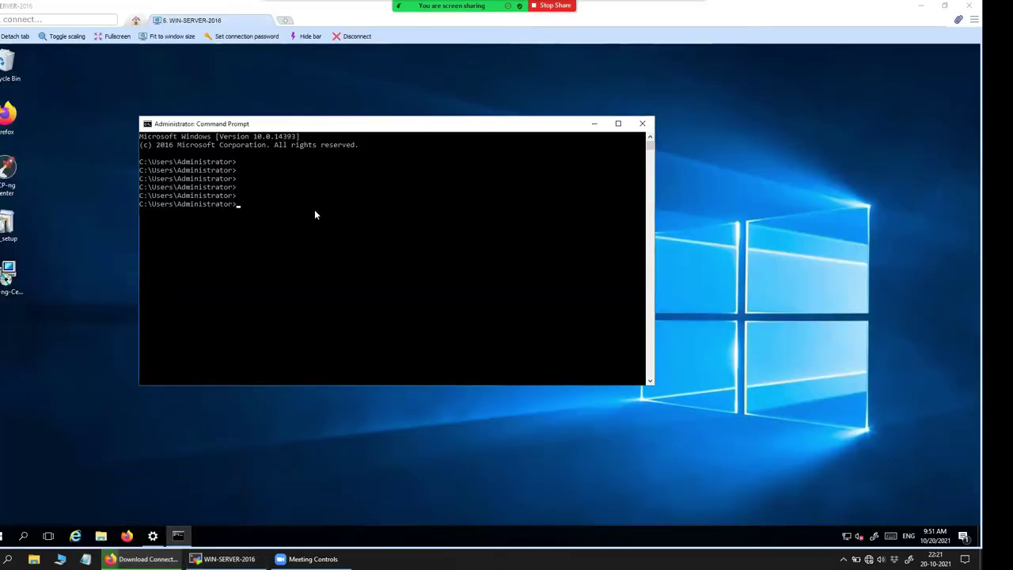
drag(420, 125, 375, 86)
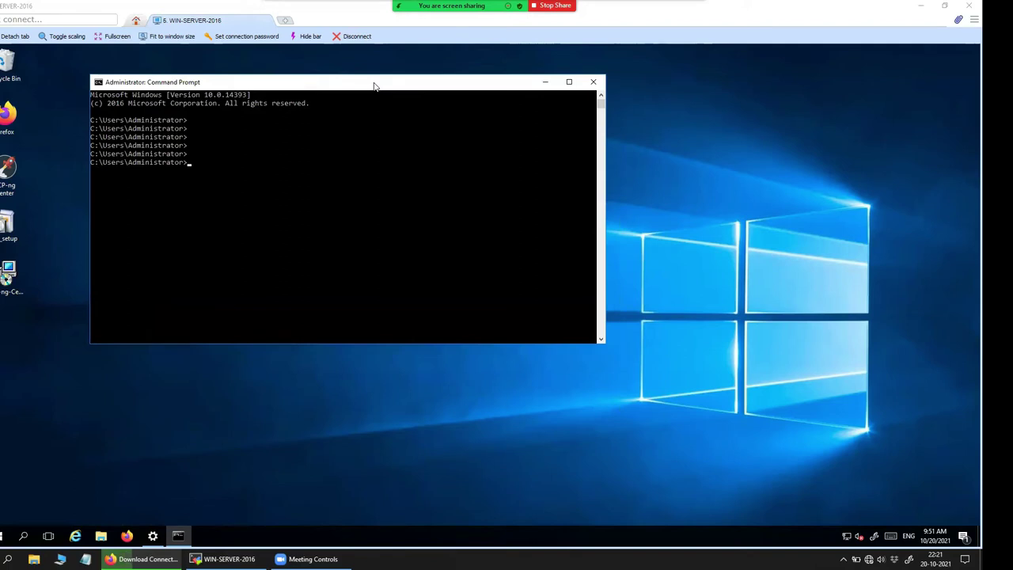
drag(375, 85, 343, 111)
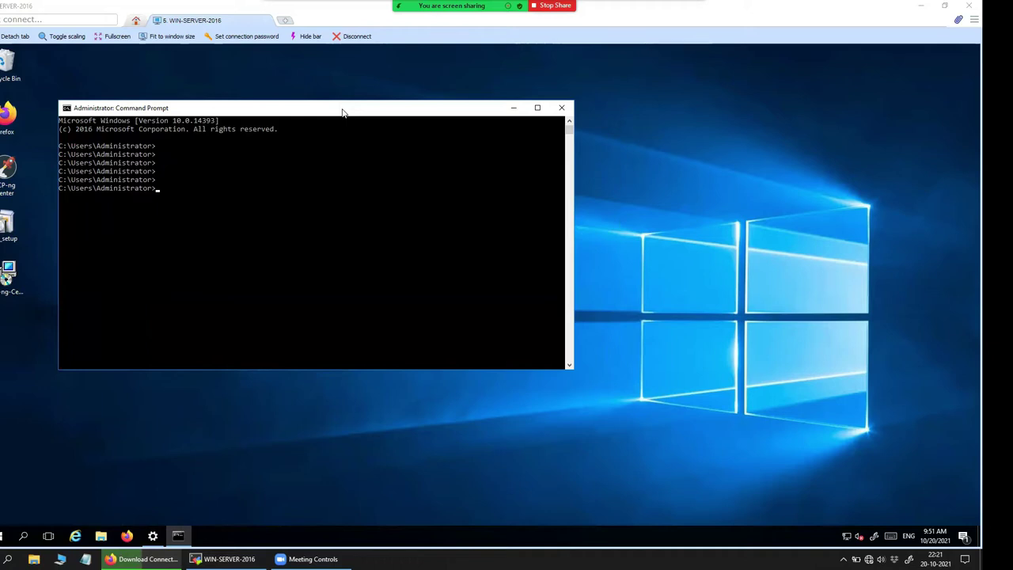
drag(343, 111, 340, 122)
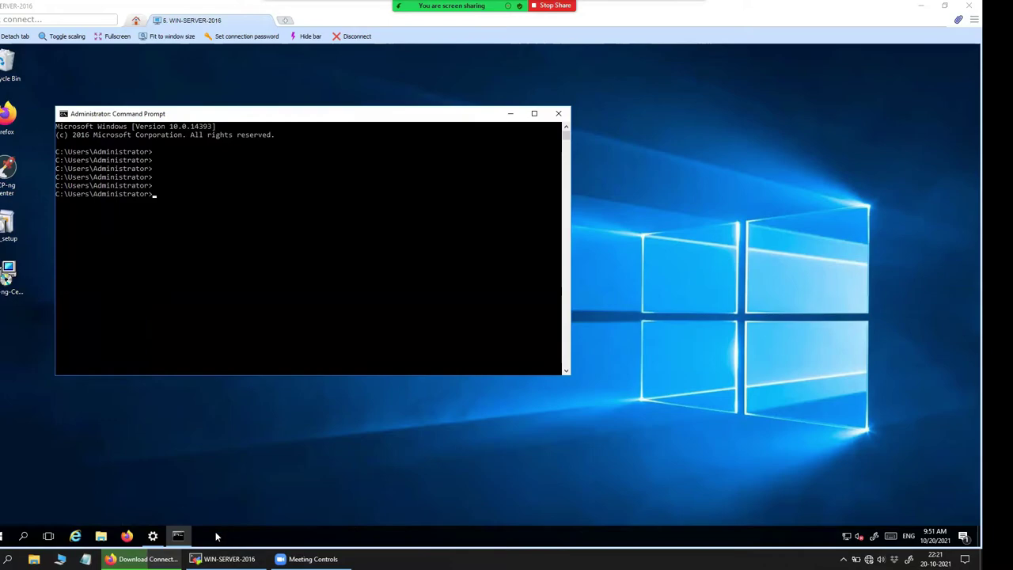
Switch to Firefox, open the folder containing the downloaded amp_sumit_group.exe and copy the file
click(144, 559)
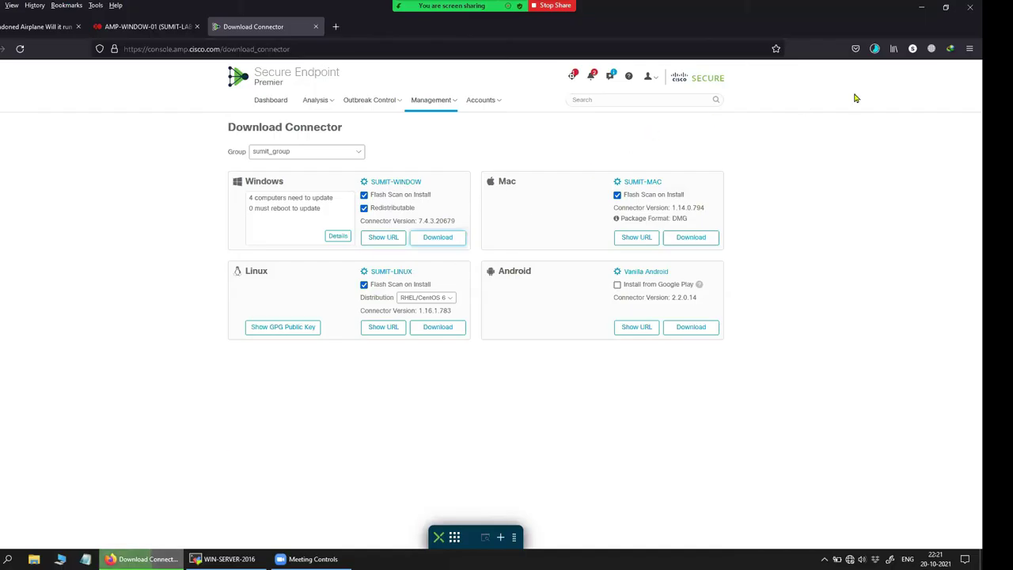
click(875, 48)
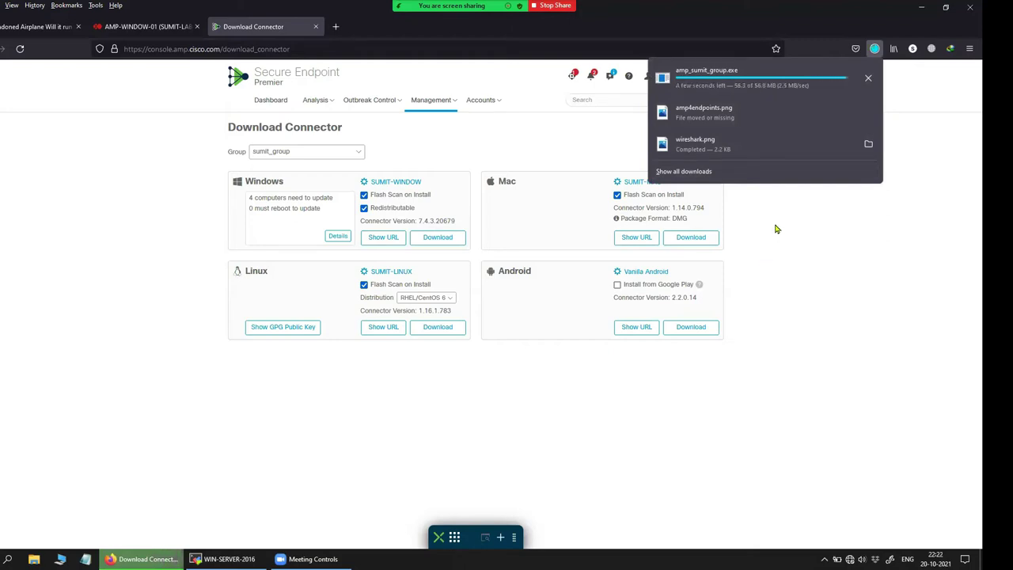
click(868, 77)
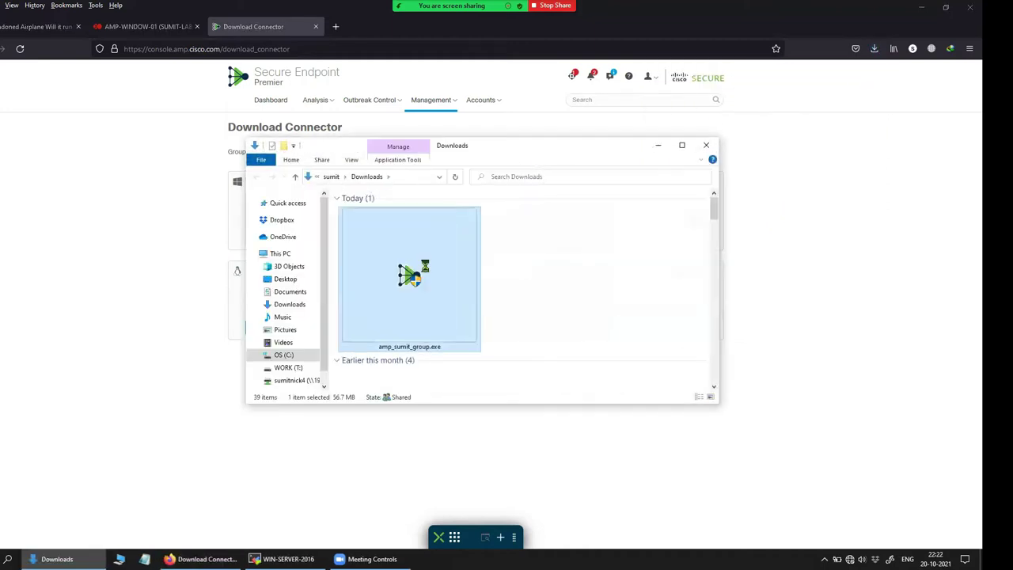
right_click(425, 271)
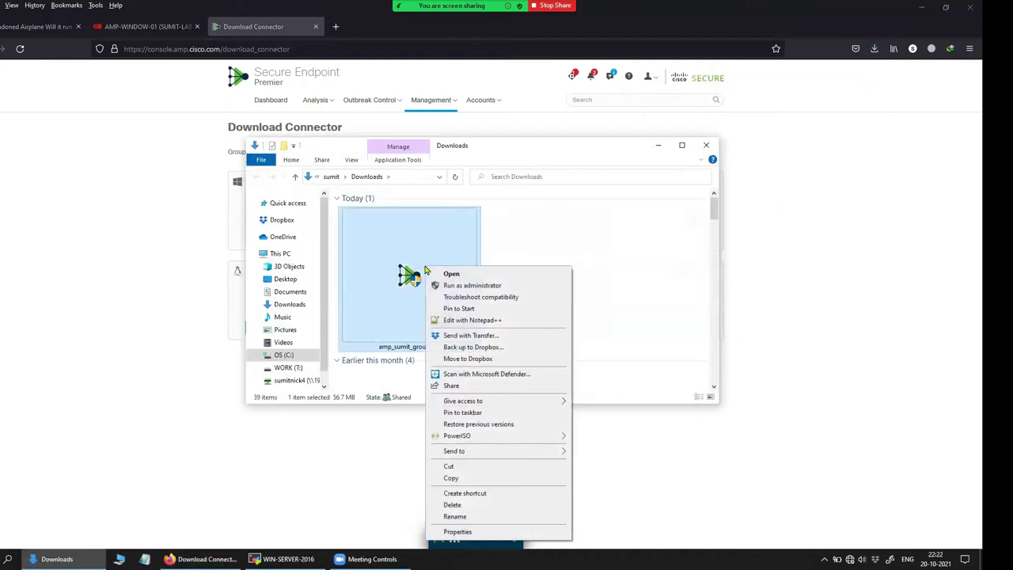
click(451, 478)
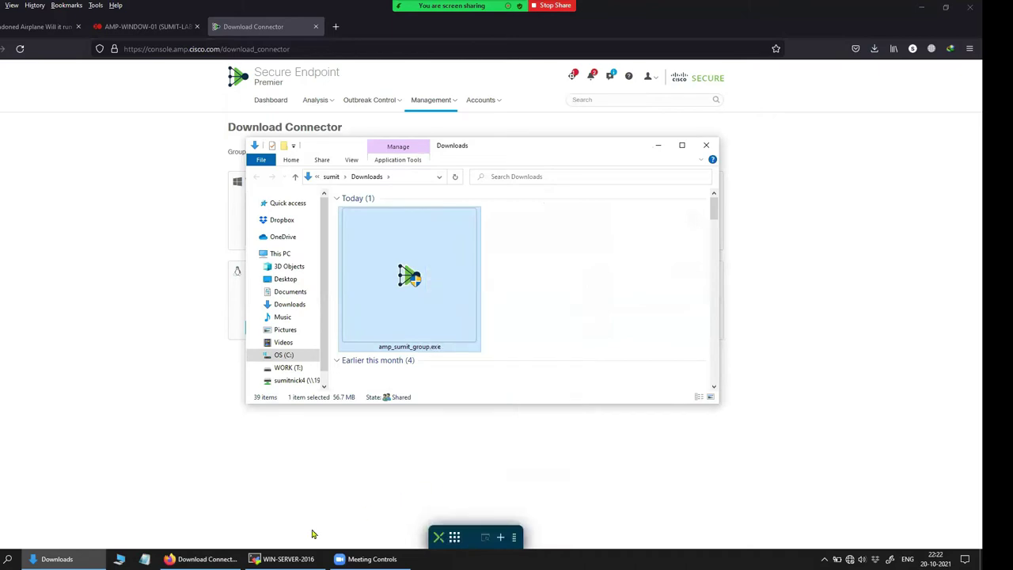
Switch to the WIN-SERVER-2016 remote session and paste the copied installer onto its desktop, moving the Command Prompt window out of the way
click(285, 559)
right_click(724, 147)
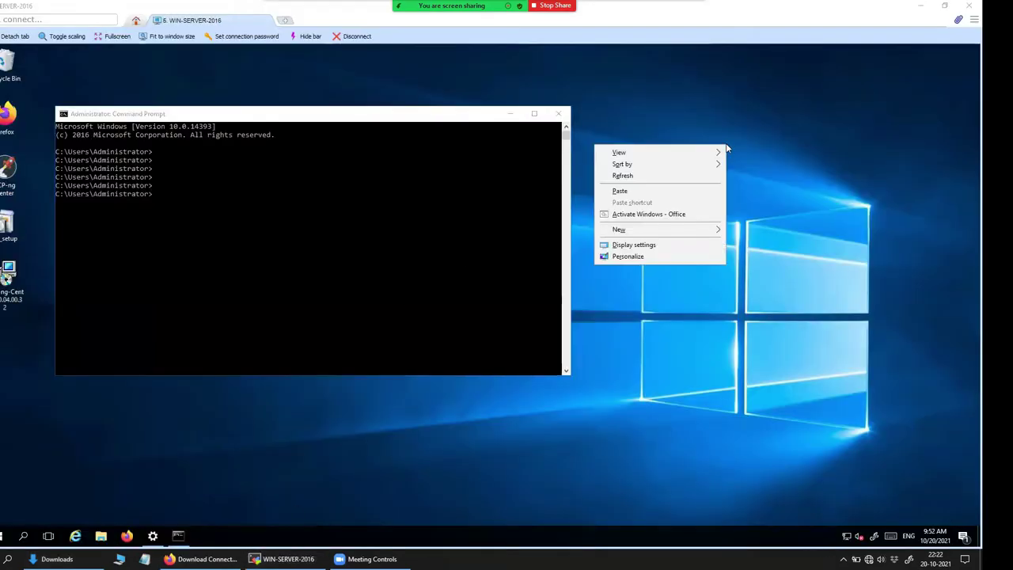
click(666, 195)
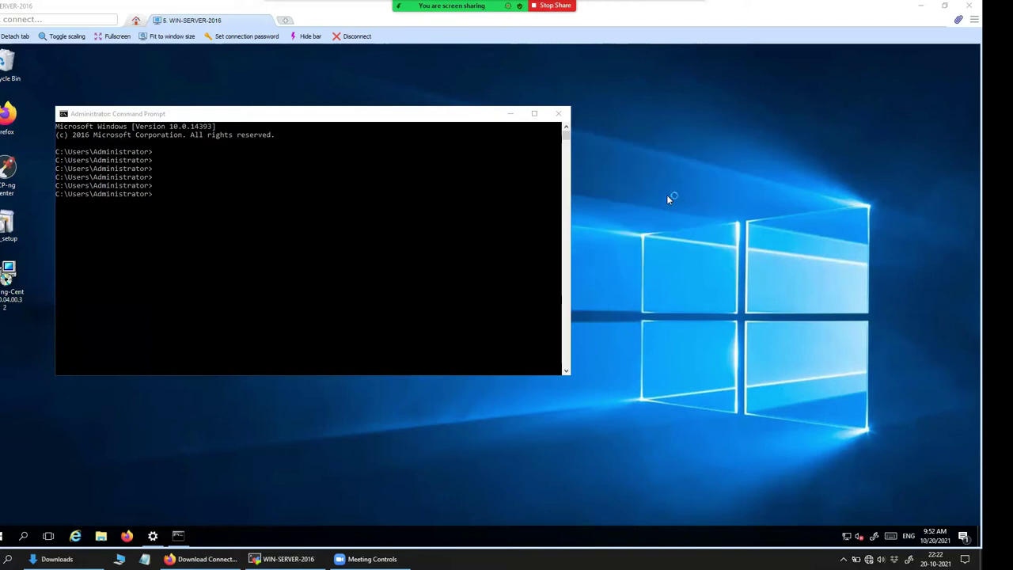
drag(346, 113, 671, 132)
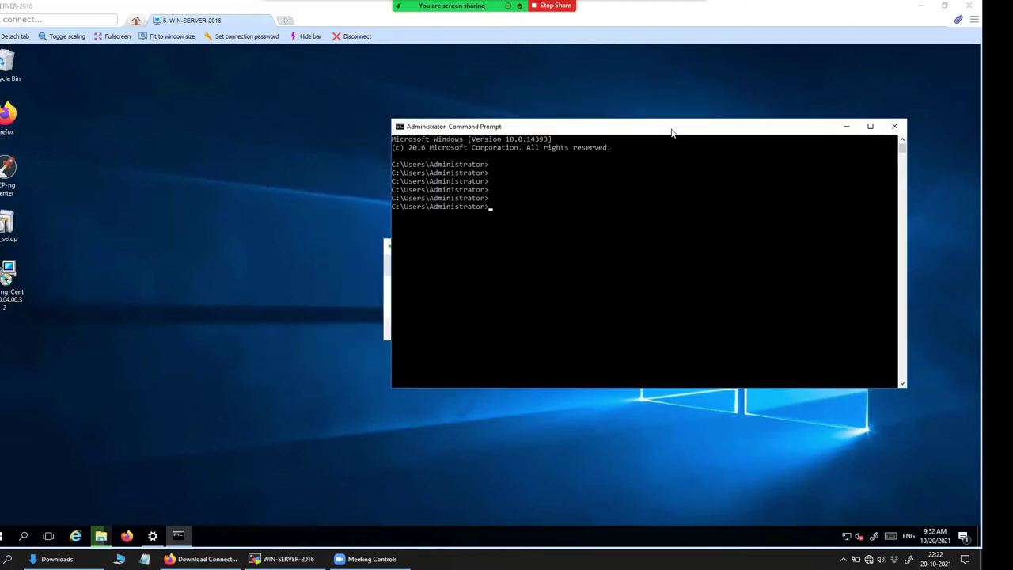
click(386, 292)
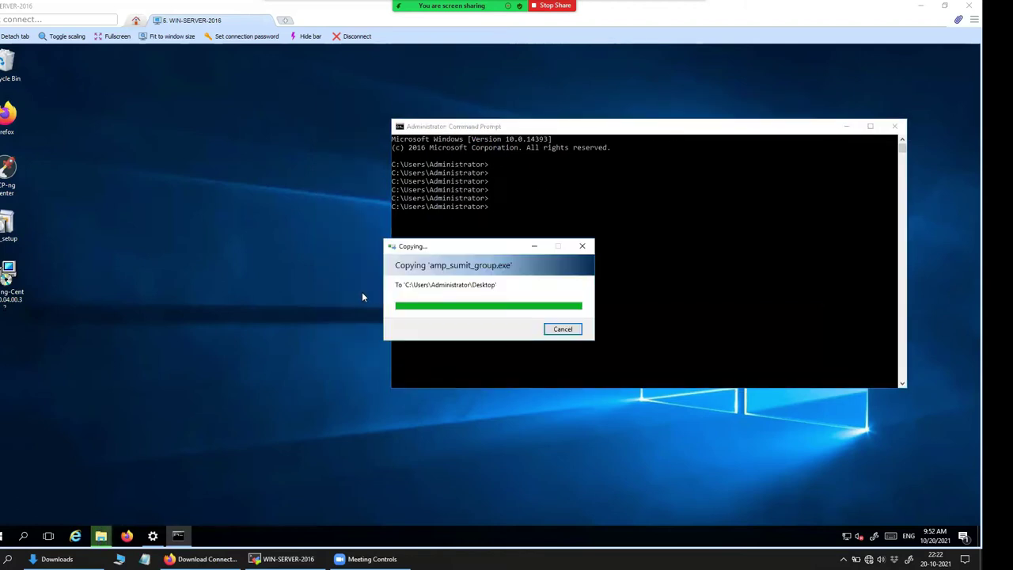
drag(550, 128, 331, 79)
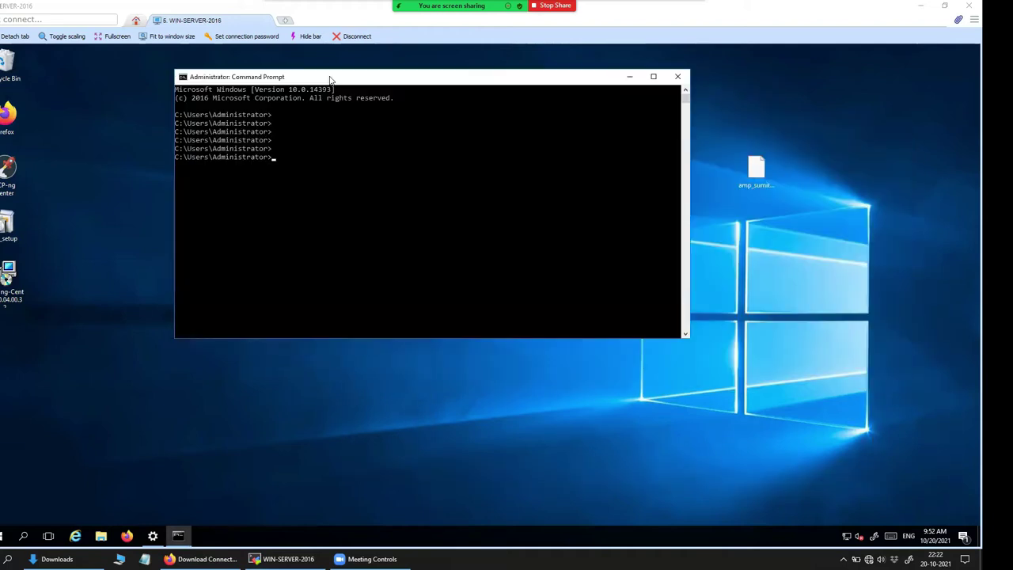
Move the amp_sumit_group installer icon to the end of the existing icon column on the server's desktop
drag(757, 170, 16, 355)
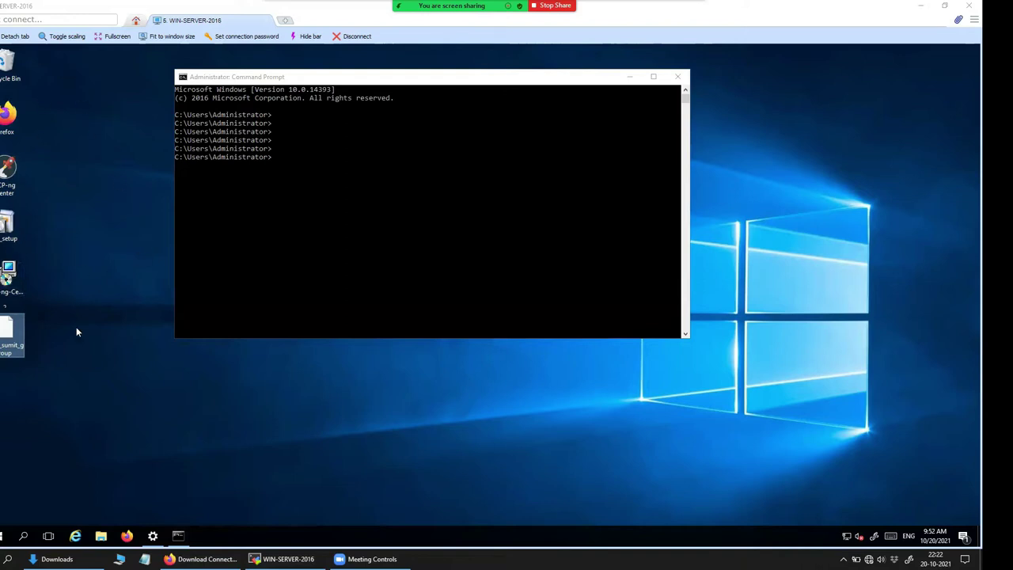
drag(11, 340, 47, 365)
click(104, 386)
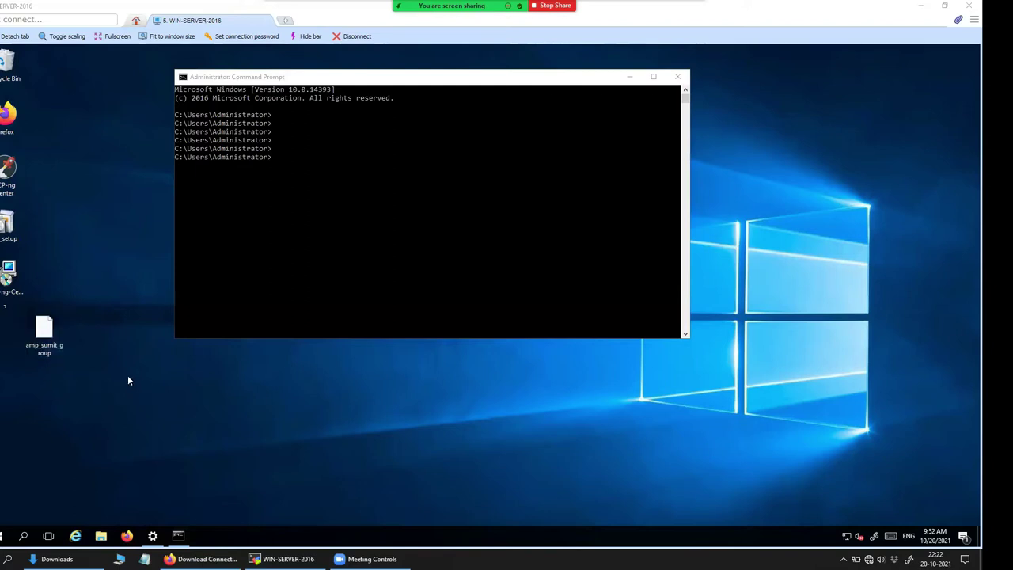
drag(45, 331, 12, 332)
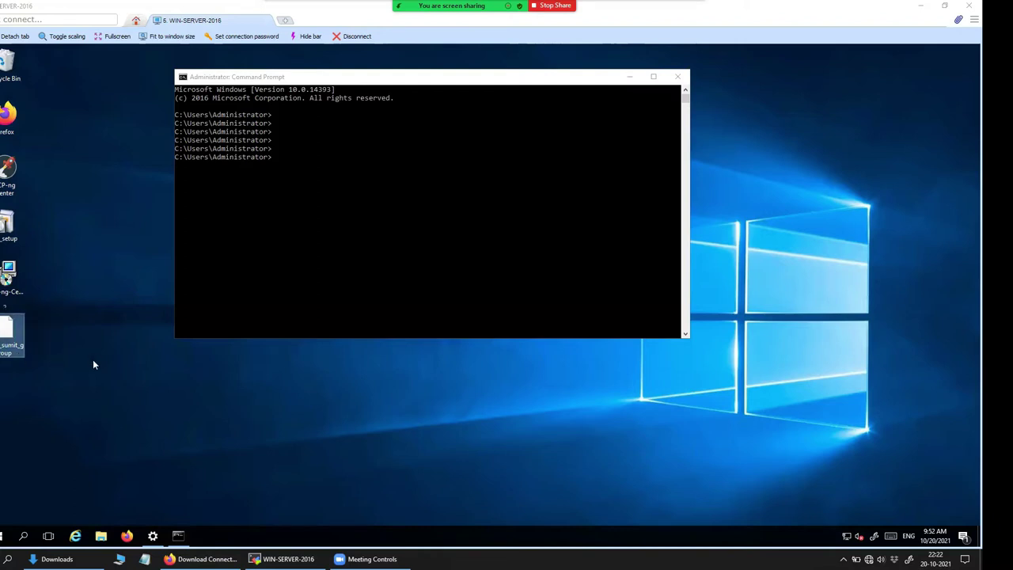
mouse_move(8, 345)
mouse_down()
mouse_move(52, 337)
mouse_move(9, 332)
mouse_up()
Run C:\Users\Administrator\Desktop\amp_sumit_group.exe in the Command Prompt with the switches /R /S /goldenimage 1
drag(309, 79, 298, 130)
click(15, 332)
click(284, 272)
key(ctrl+v)
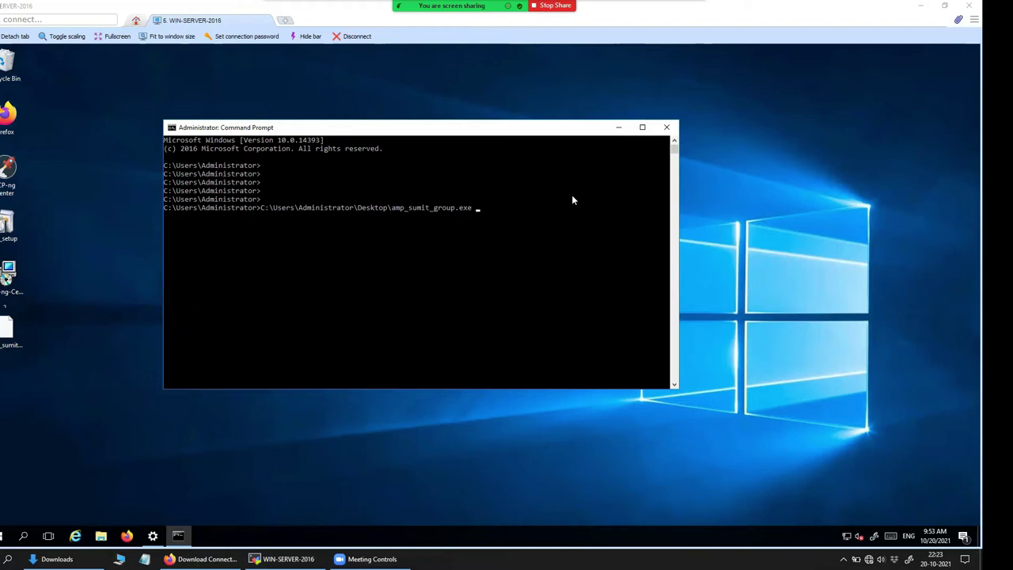
text(/R /S /goldenimage 1)
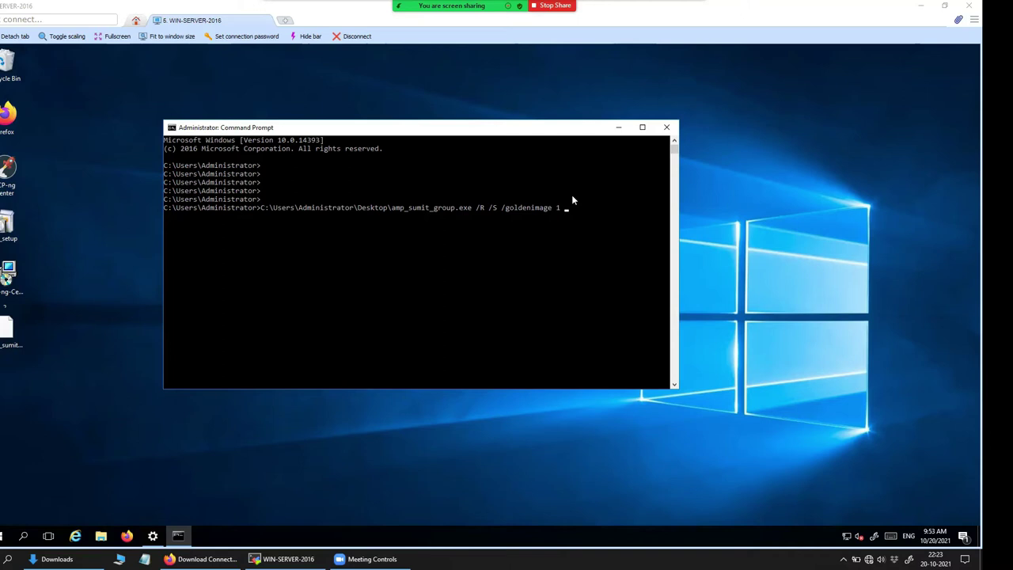
key(Return)
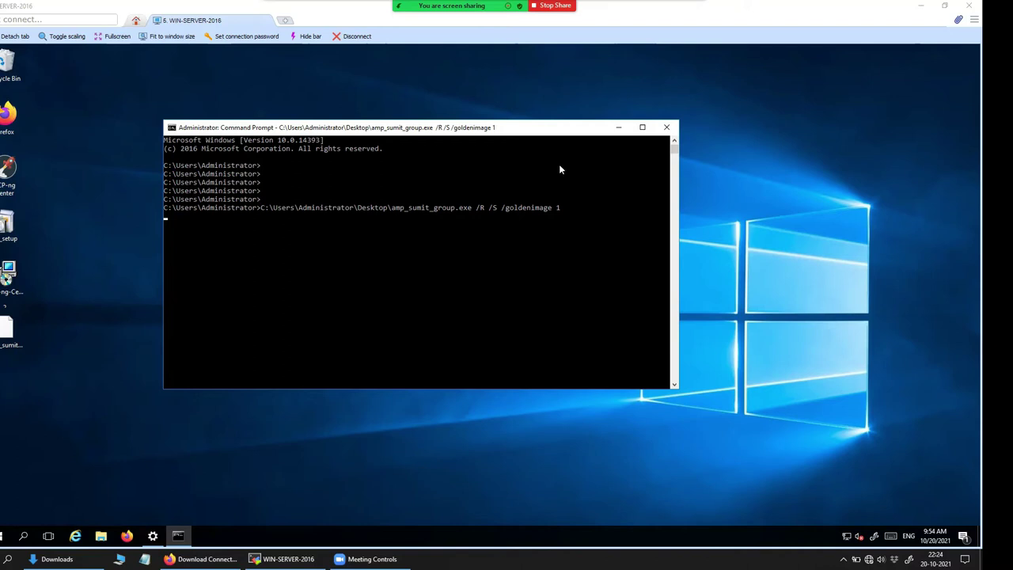
mouse_move(610, 6)
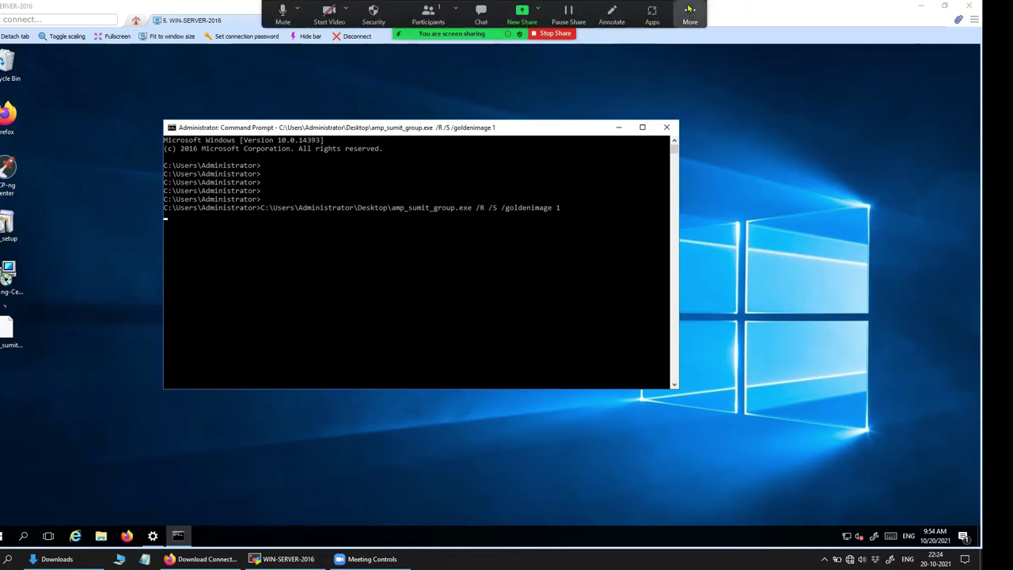
click(690, 14)
click(701, 37)
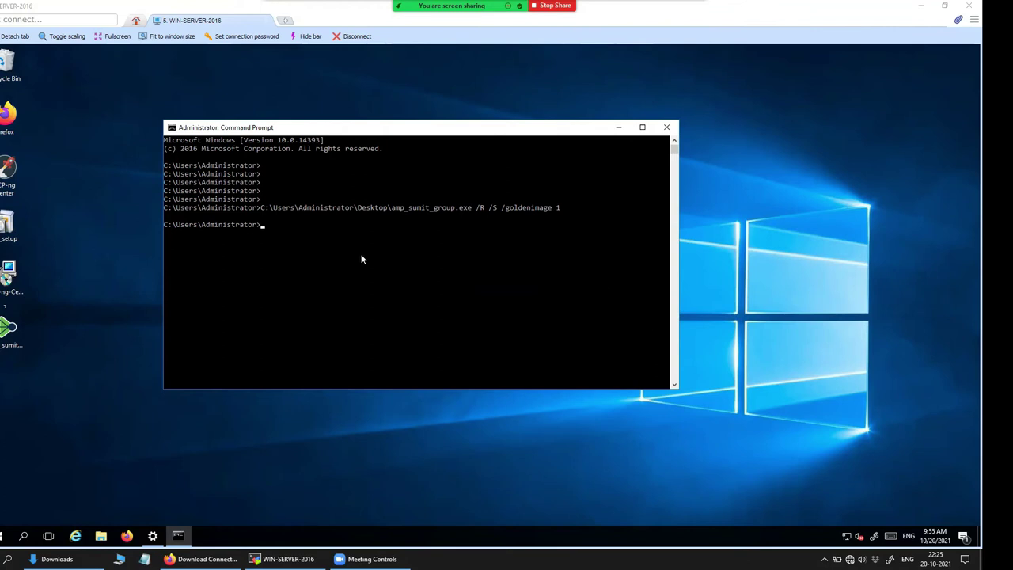
click(422, 266)
key(Return)
key(Return)
key(Return)
key(Return)
key(Return)
key(Return)
key(Return)
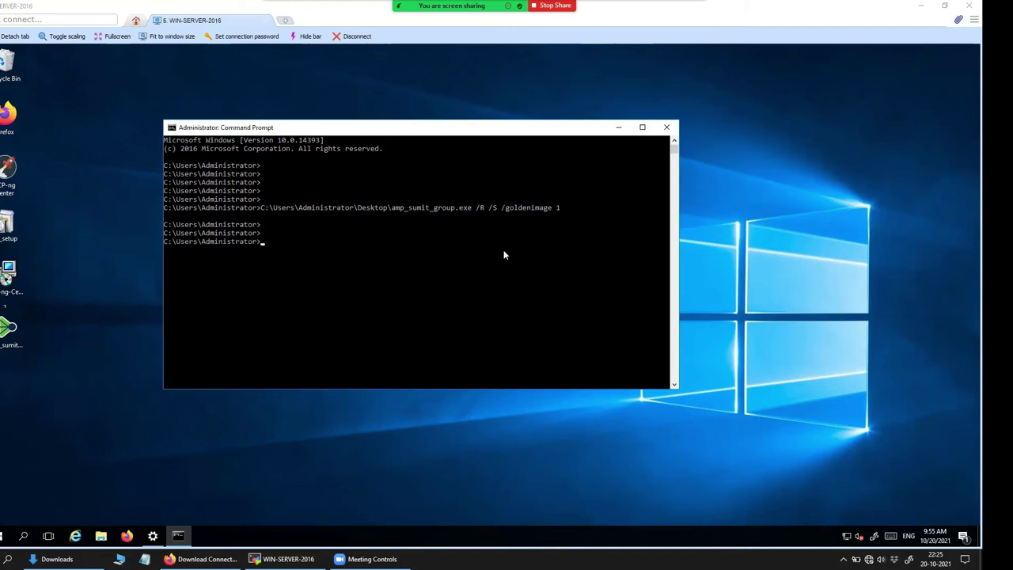
key(Return)
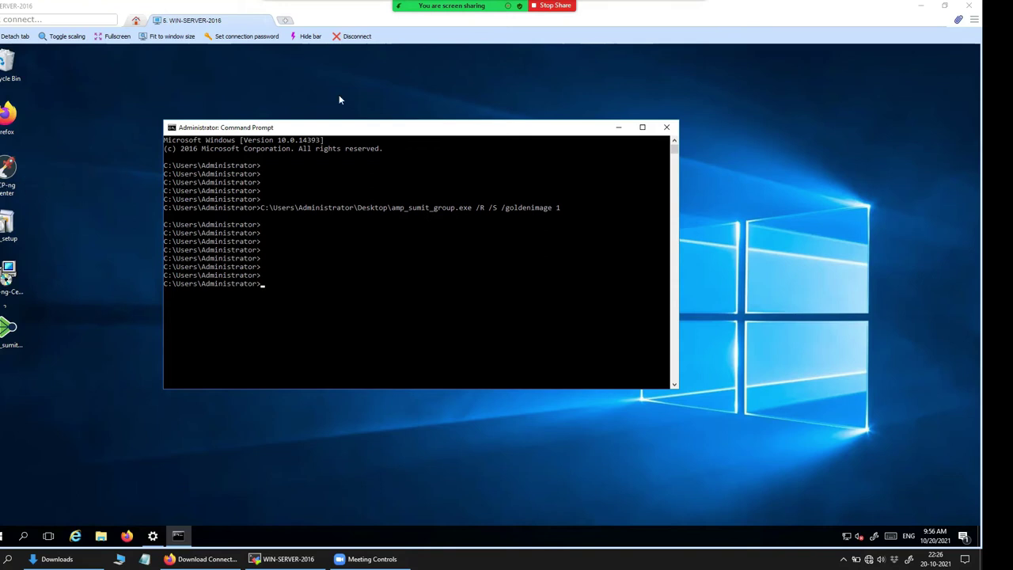
mouse_move(554, 7)
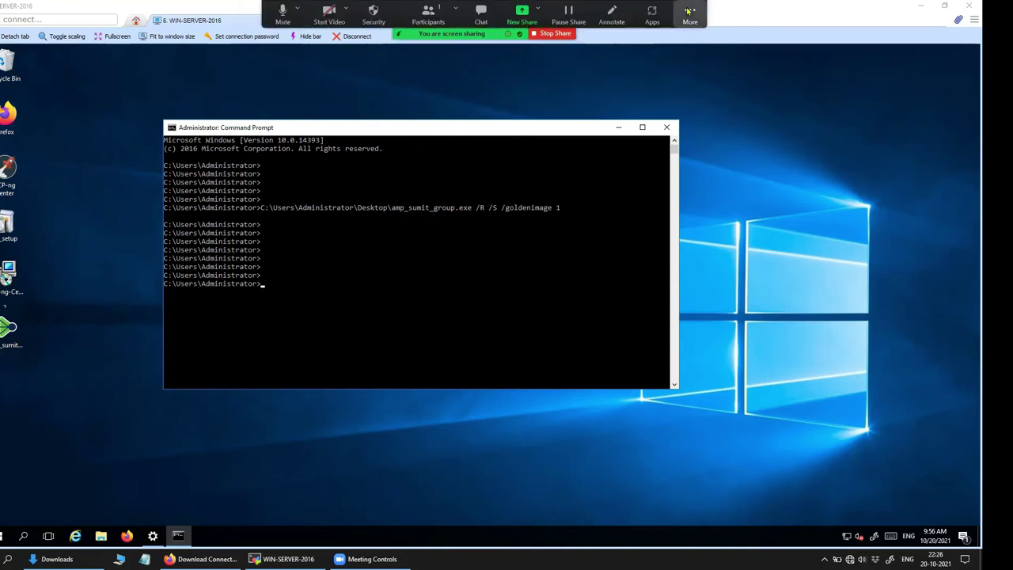
click(689, 11)
click(702, 40)
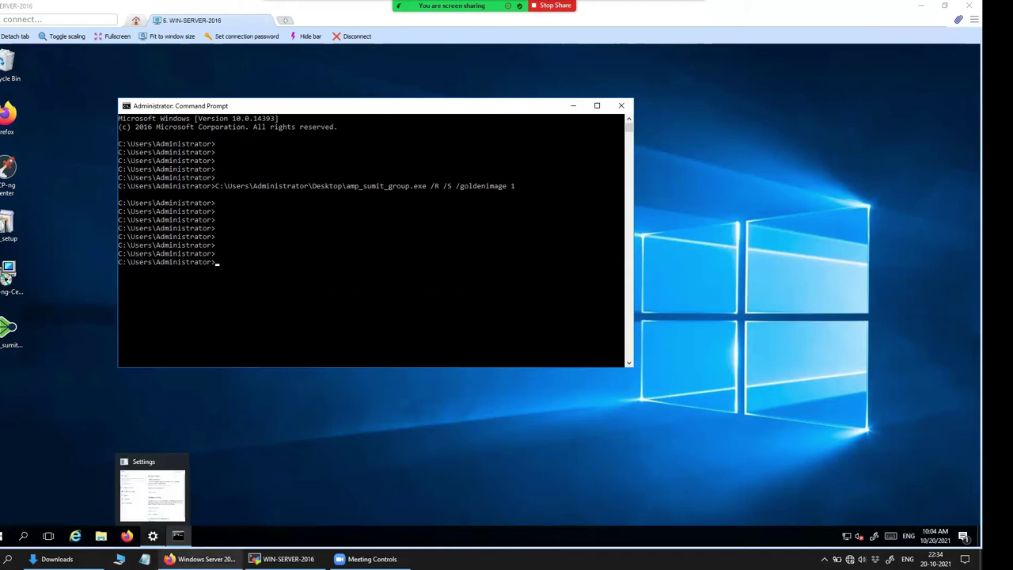
Switch to Xen Orchestra in Firefox, create a new snapshot of the Windows Server 2016 virtual machine without memory and highlight its name
click(199, 559)
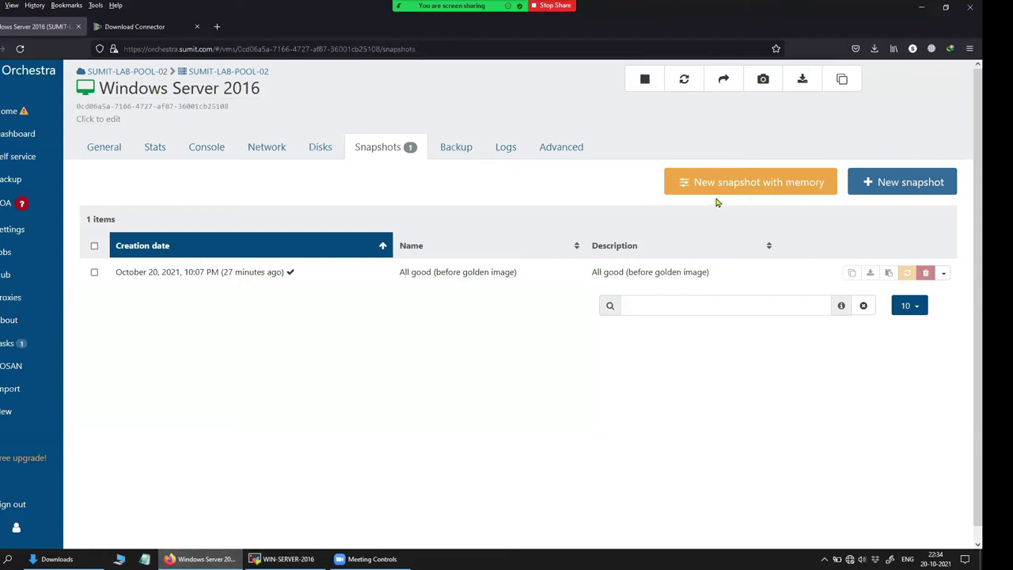
click(905, 185)
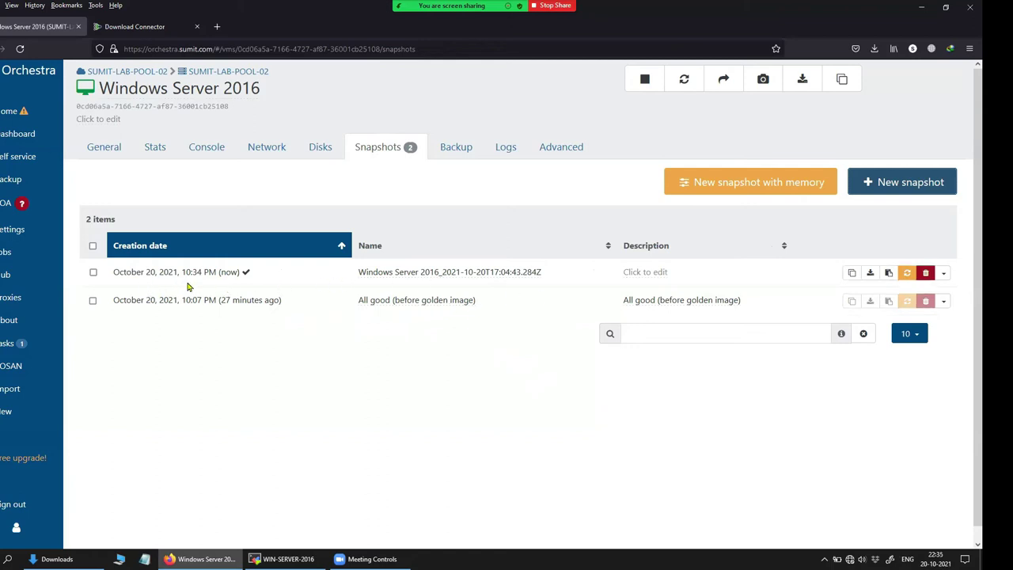
drag(328, 283, 555, 283)
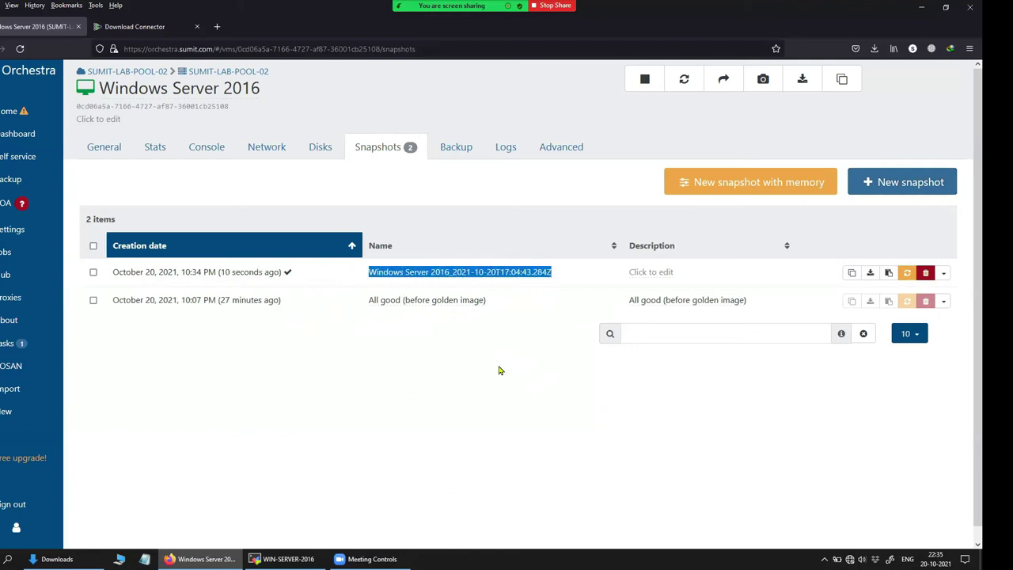
Select the newest Windows Server 2016 snapshot, highlighting its name and creation date, and switch to the WIN-SERVER-2016 remote session
click(424, 381)
drag(368, 275, 555, 277)
click(539, 365)
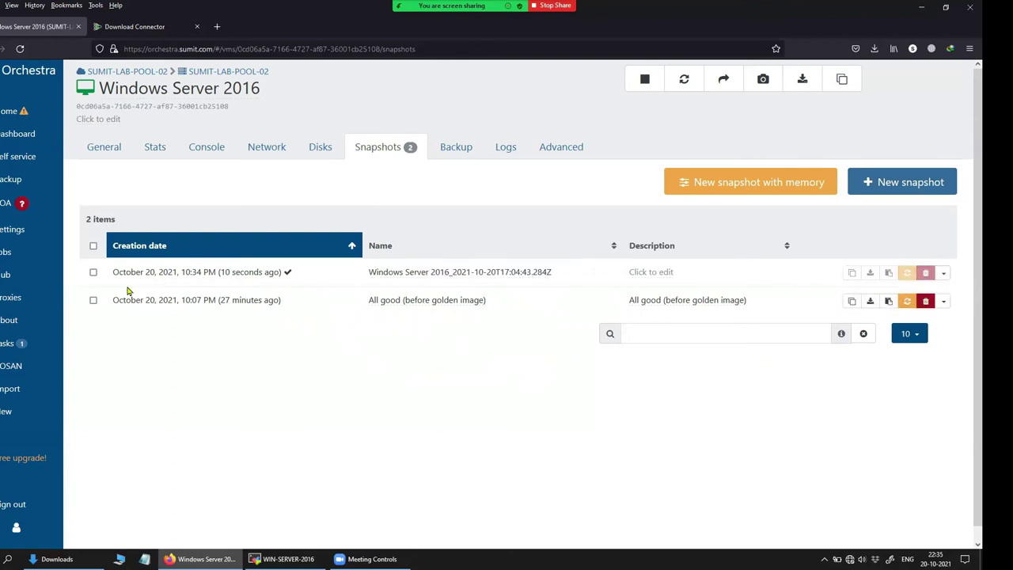
click(93, 274)
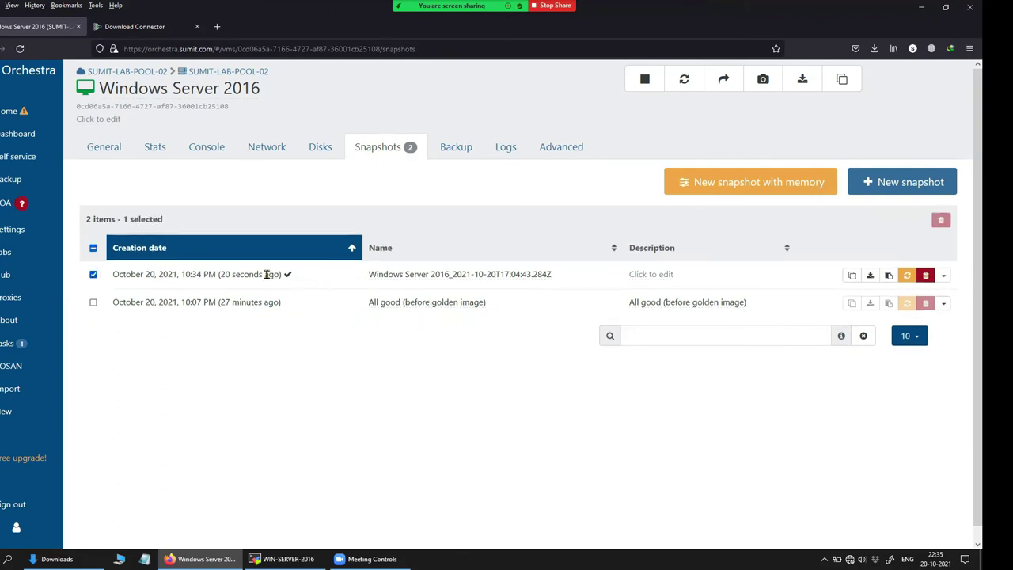
drag(283, 274, 109, 274)
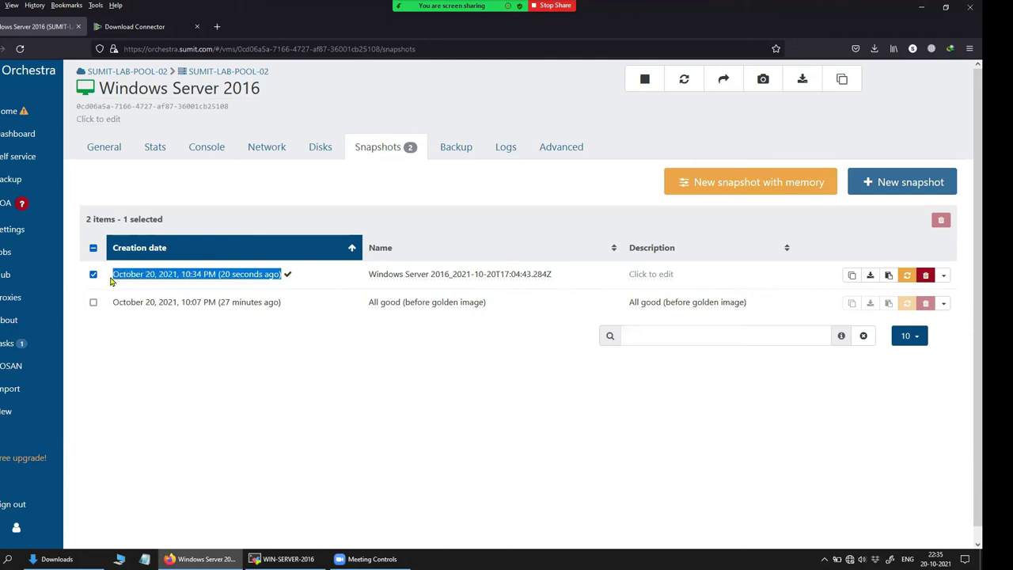
click(258, 371)
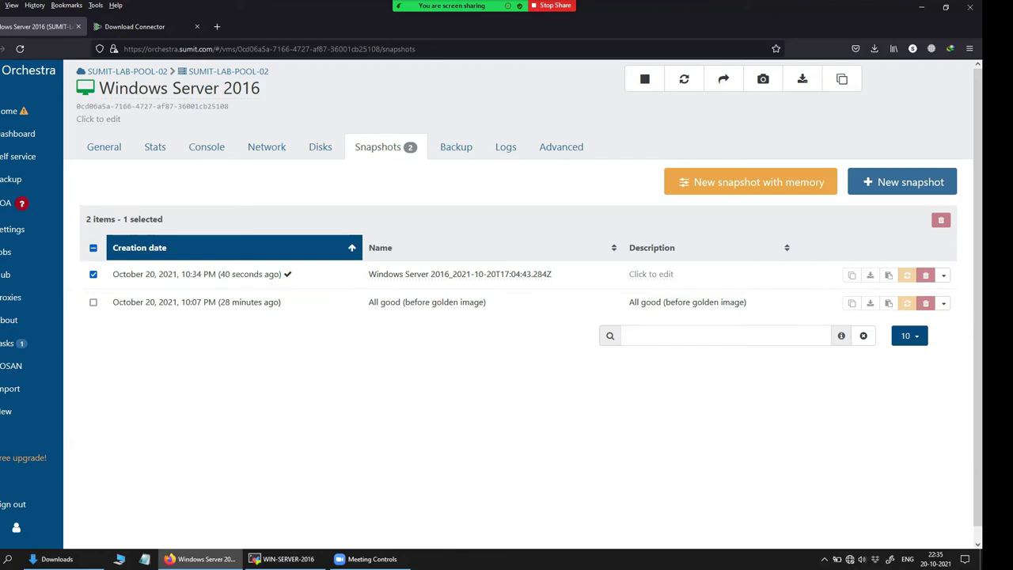
click(305, 559)
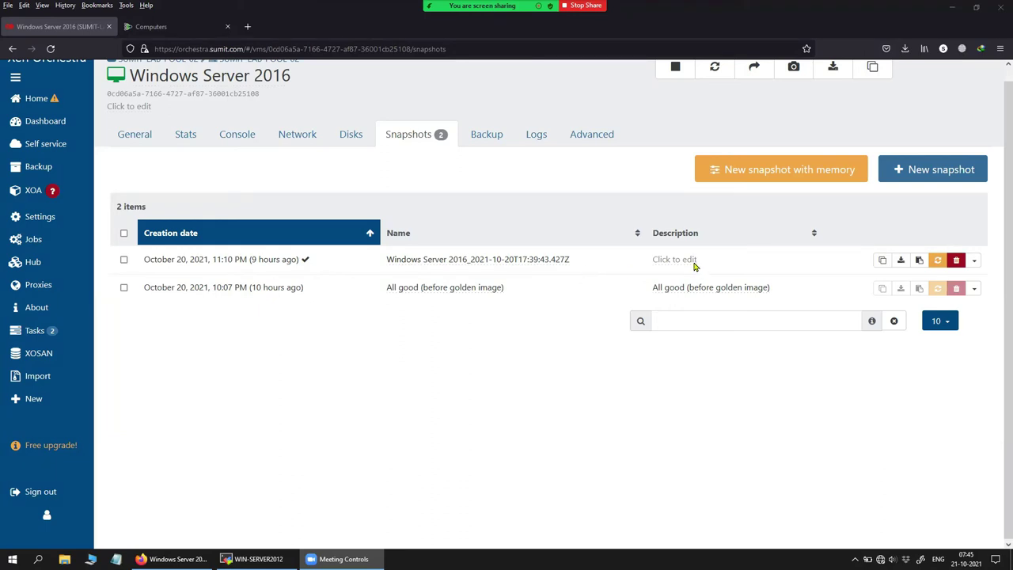
Examine the Copy VM options for the newest Windows Server 2016 snapshot in Xen Orchestra and dismiss them without copying
click(879, 267)
click(880, 262)
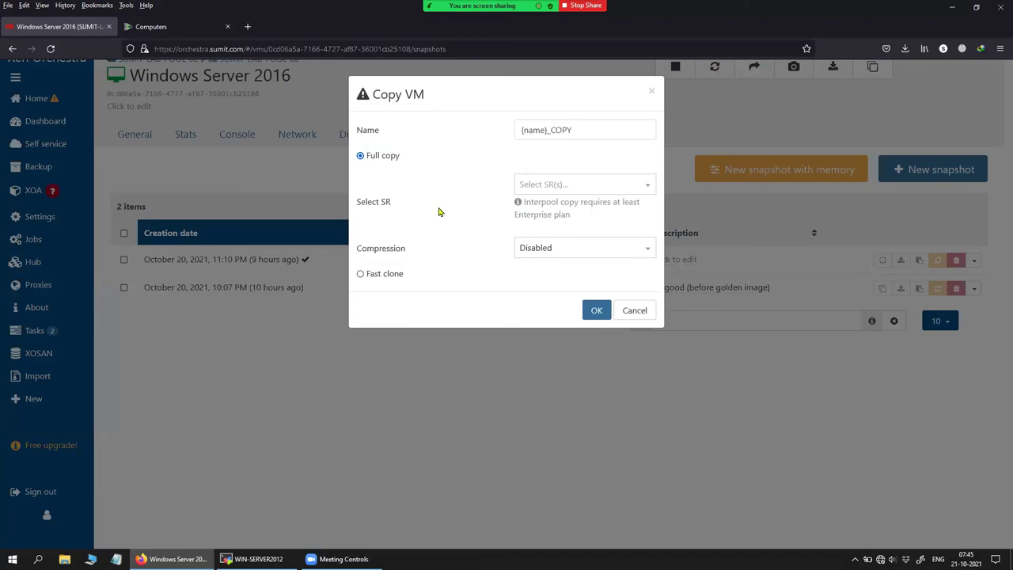
click(651, 92)
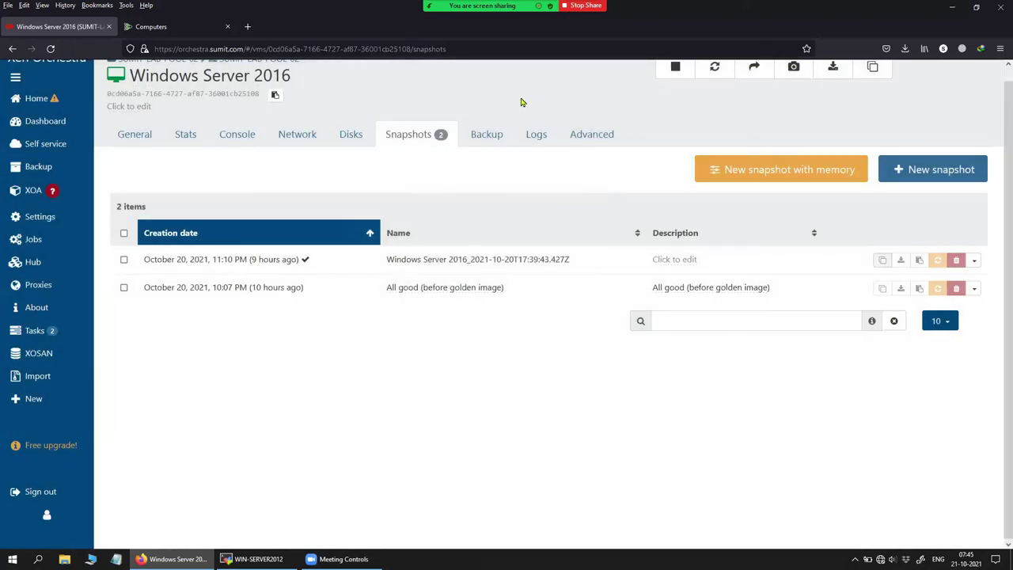
Open the VM-test virtual machine from the list of running VMs and highlight its name
mouse_move(55, 105)
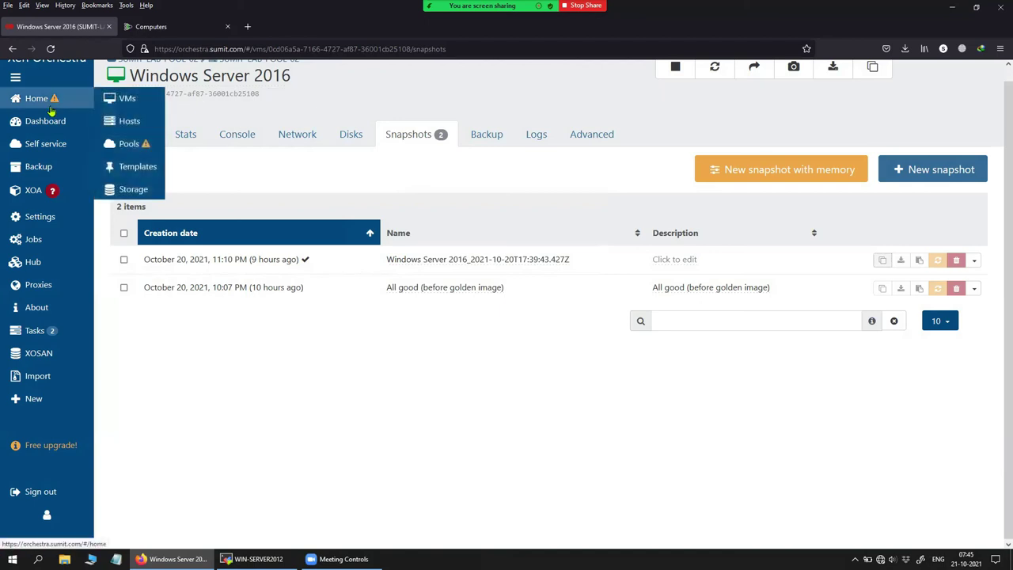
click(131, 100)
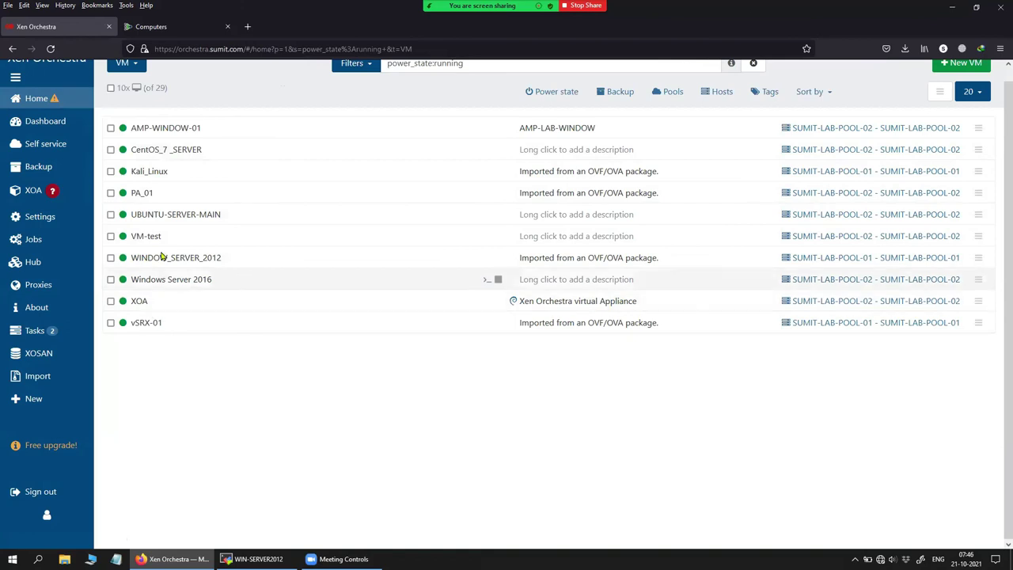
scroll(170, 245, up, 1)
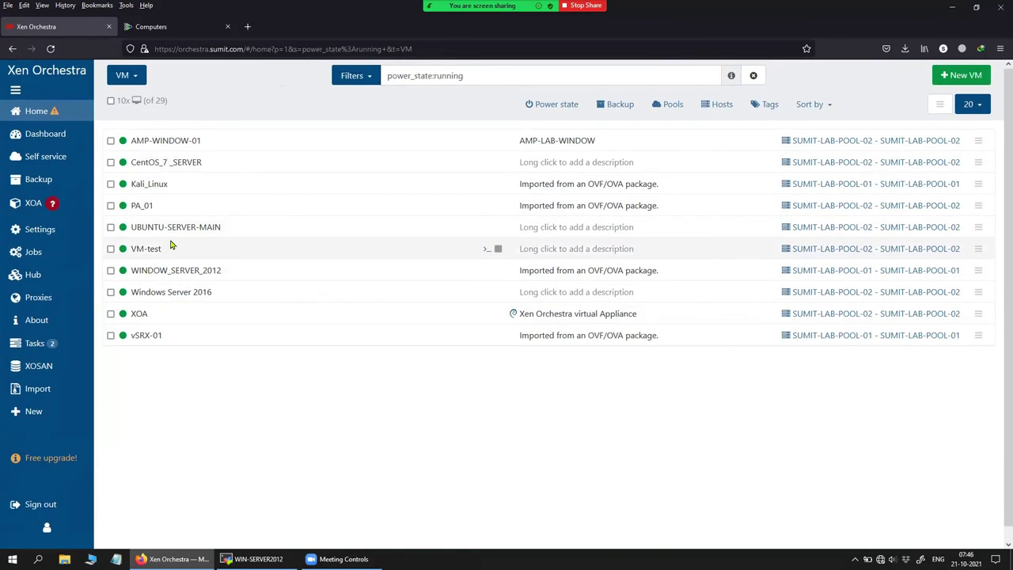
click(147, 250)
drag(186, 95, 136, 96)
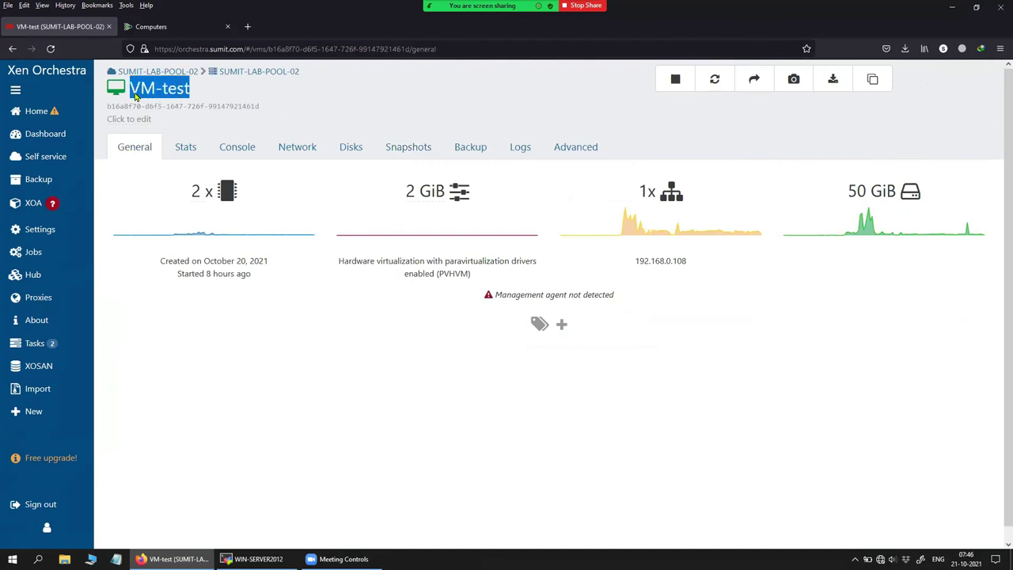
click(311, 91)
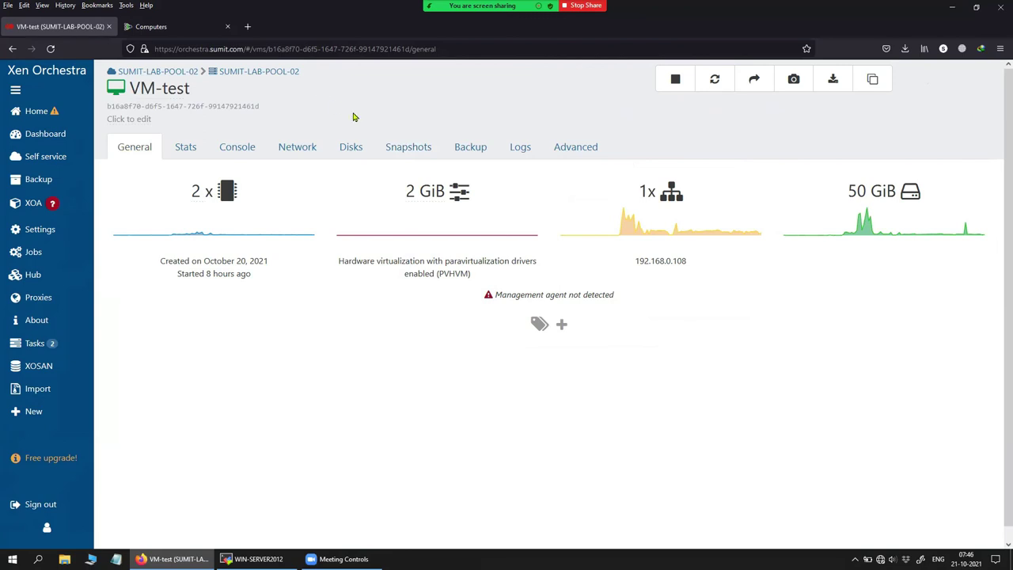
Open VM-test's console and move the Secure Endpoint window aside on its desktop to check the connector's status and policy
click(390, 147)
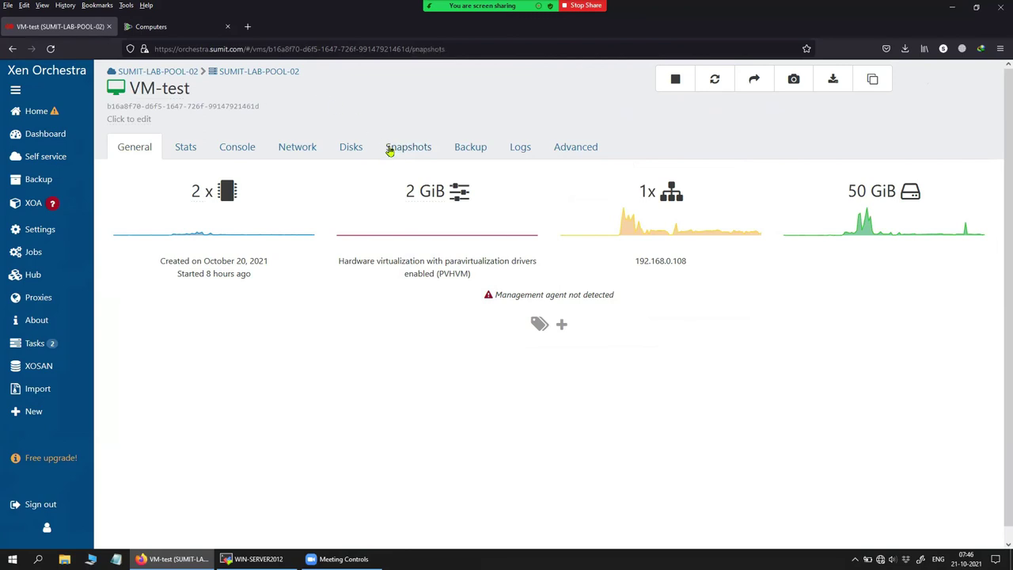
click(184, 150)
click(238, 150)
scroll(858, 317, down, 3)
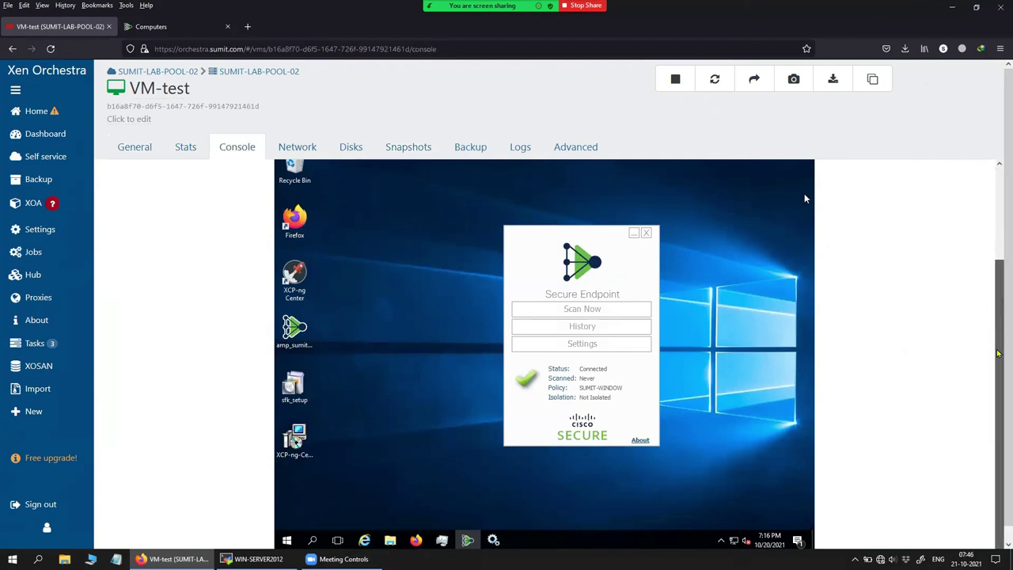
drag(552, 242, 576, 221)
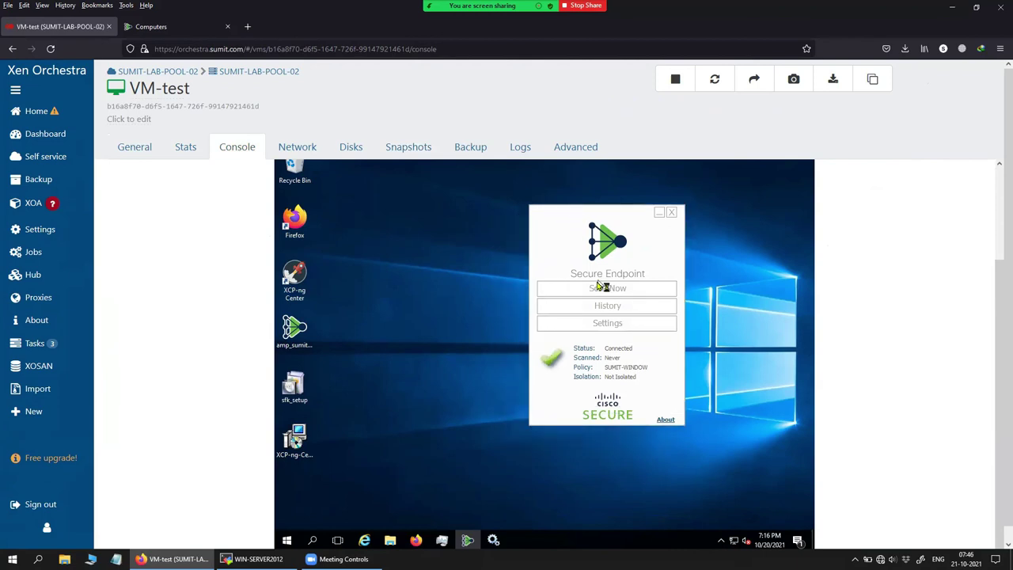
drag(603, 370, 623, 372)
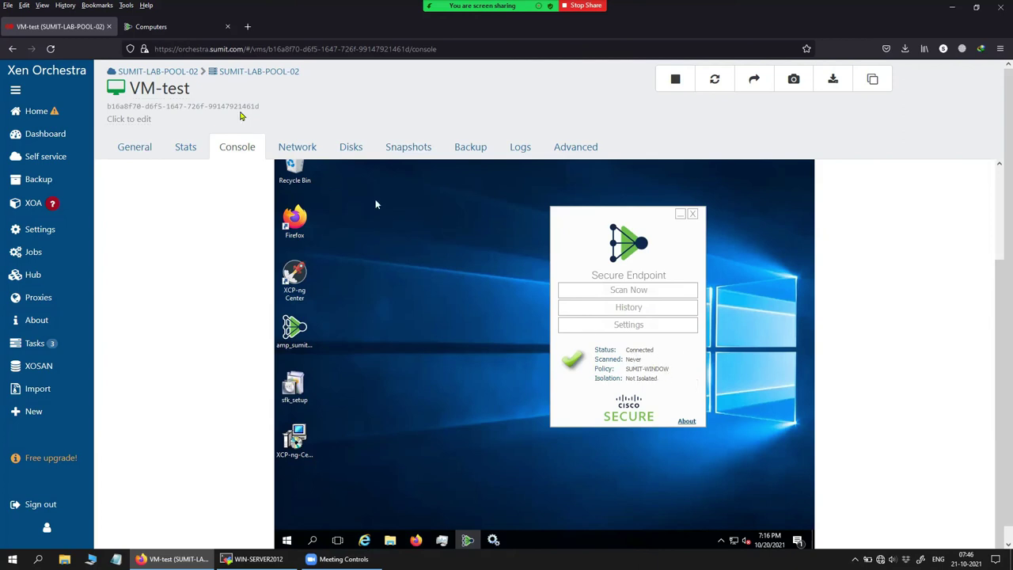
Switch to the Secure Endpoint Computers page and examine the WINDOW-SERVER-MAIN entry's details, collapsing and expanding it again
click(178, 29)
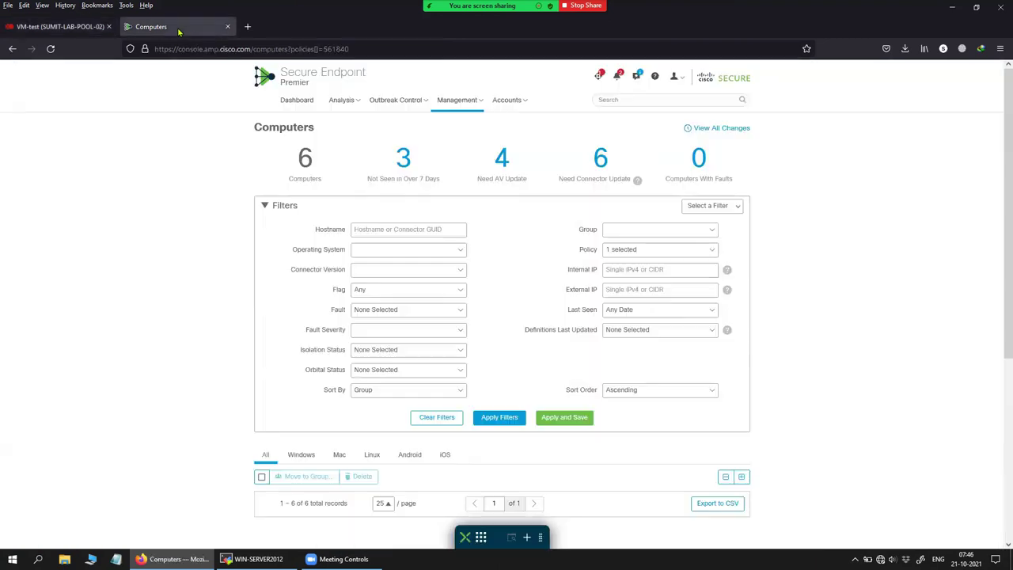
scroll(301, 179, down, 1)
scroll(301, 179, down, 3)
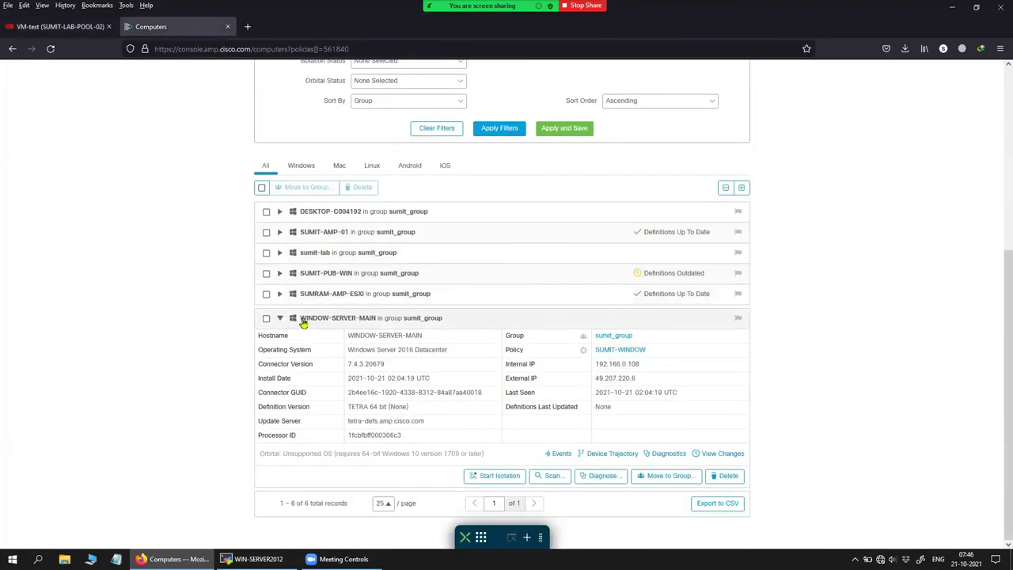
click(356, 320)
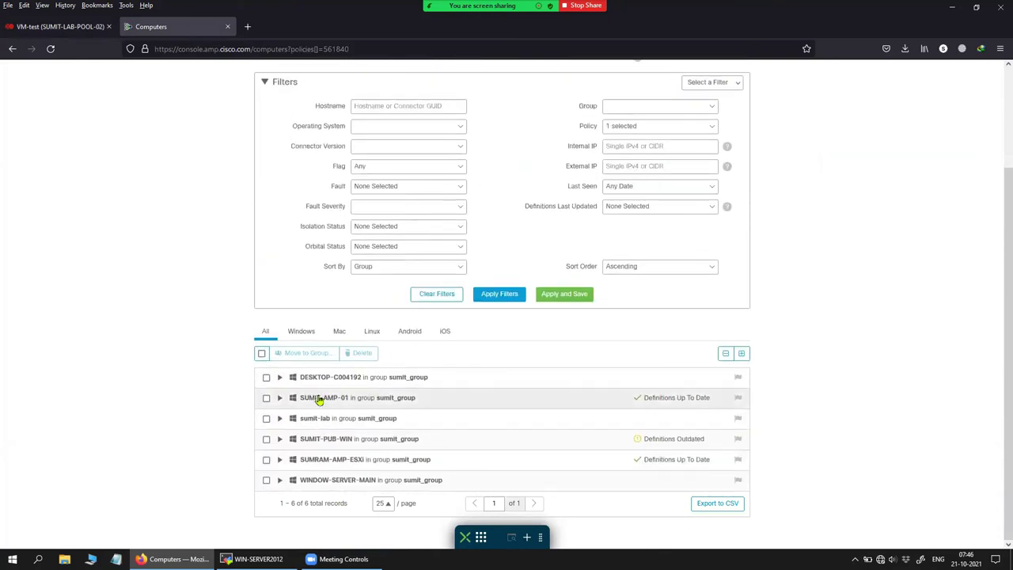
click(321, 480)
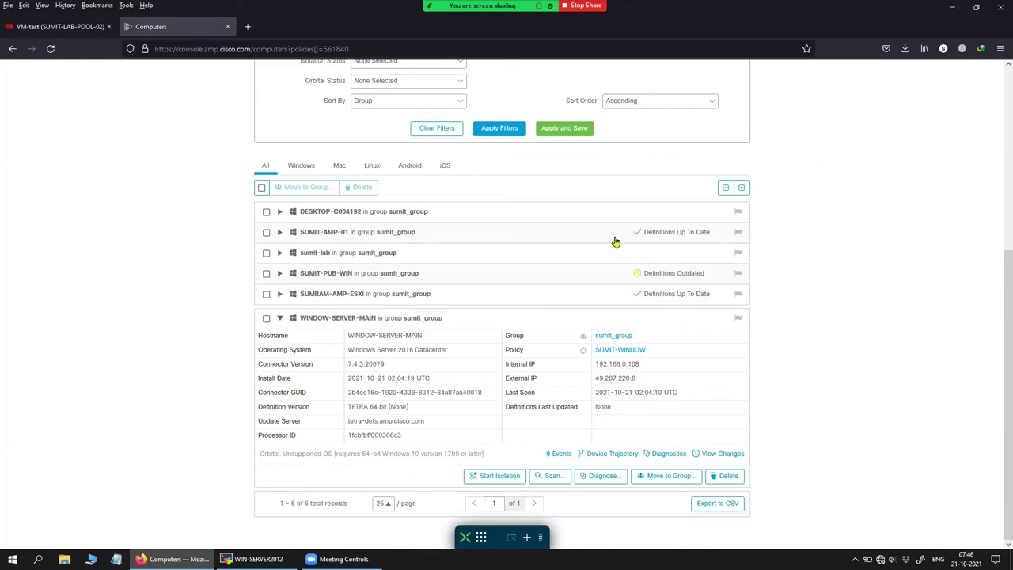
mouse_move(645, 7)
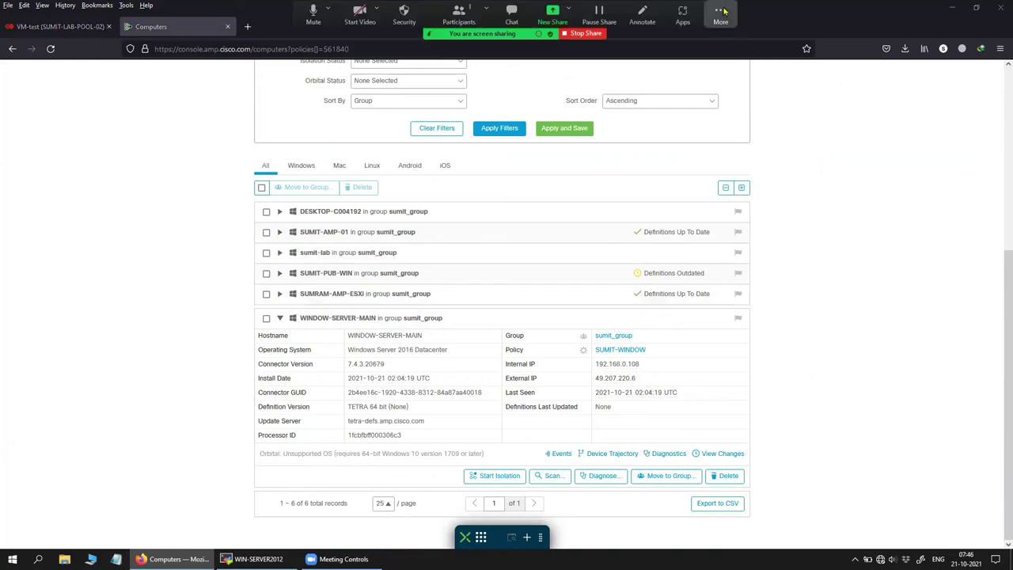
click(720, 14)
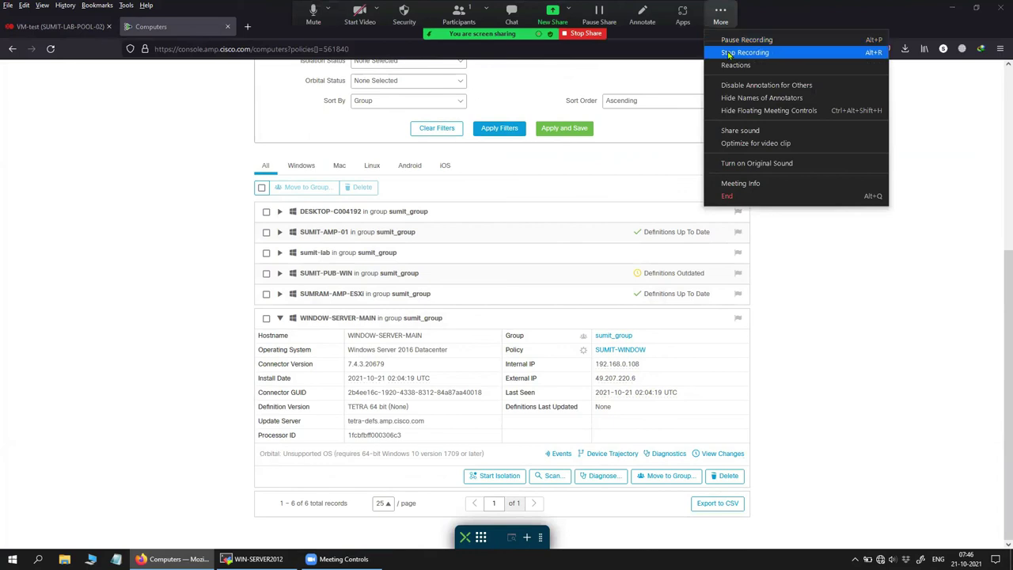